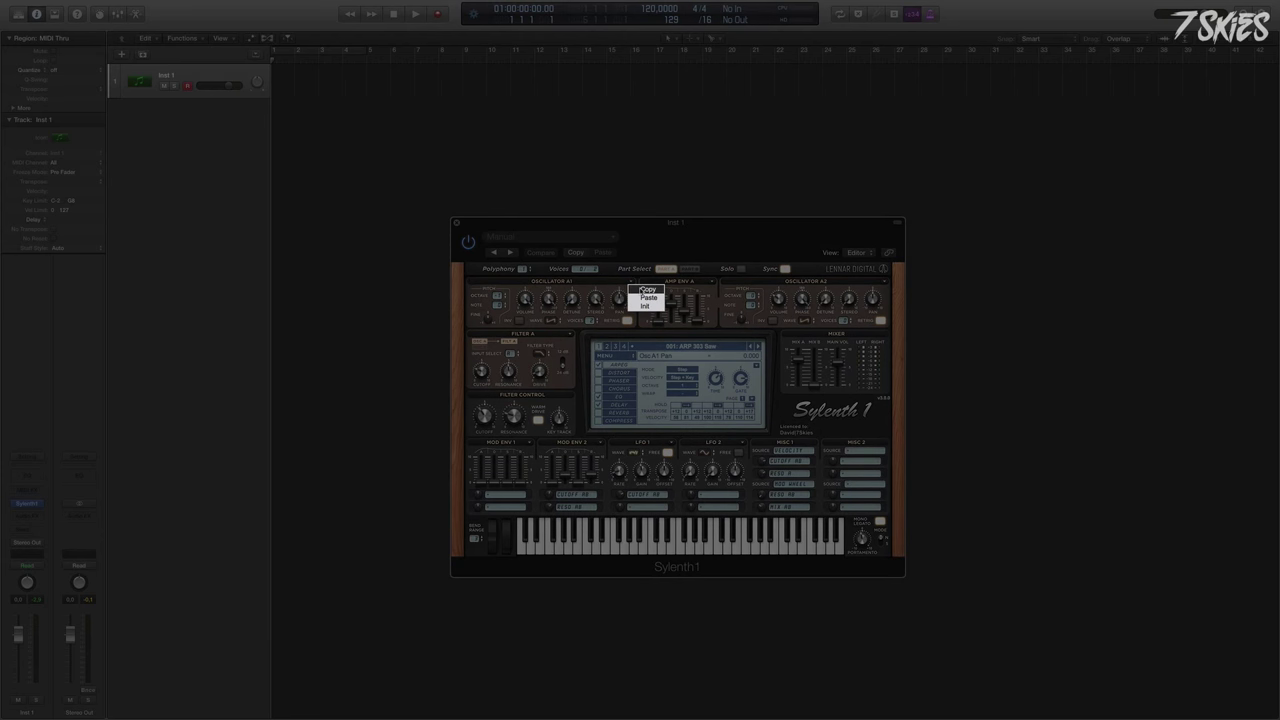
Bring up the Amp Env A copy/paste/init menu and Filter A's right-click options, then dismiss them
{"action": "right_click", "coordinate": [628, 281]}
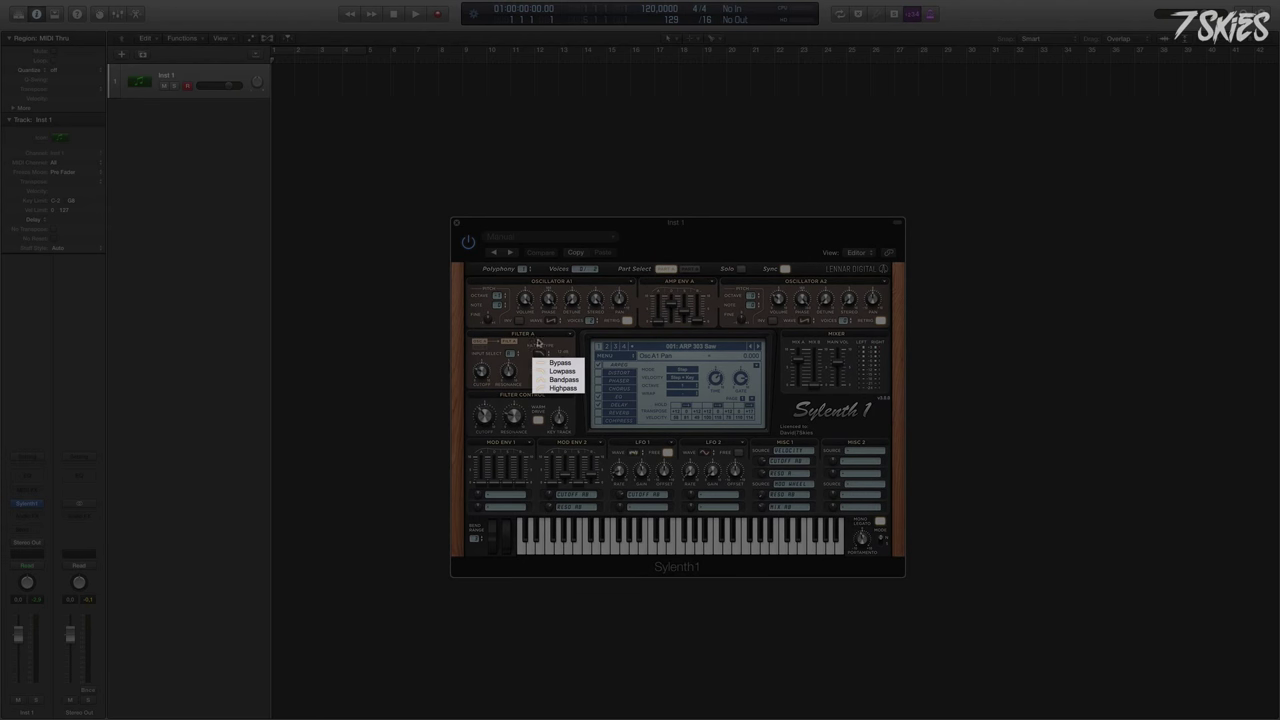
{"action": "right_click", "coordinate": [538, 354]}
{"action": "left_click", "coordinate": [548, 371]}
{"action": "right_click", "coordinate": [510, 353]}
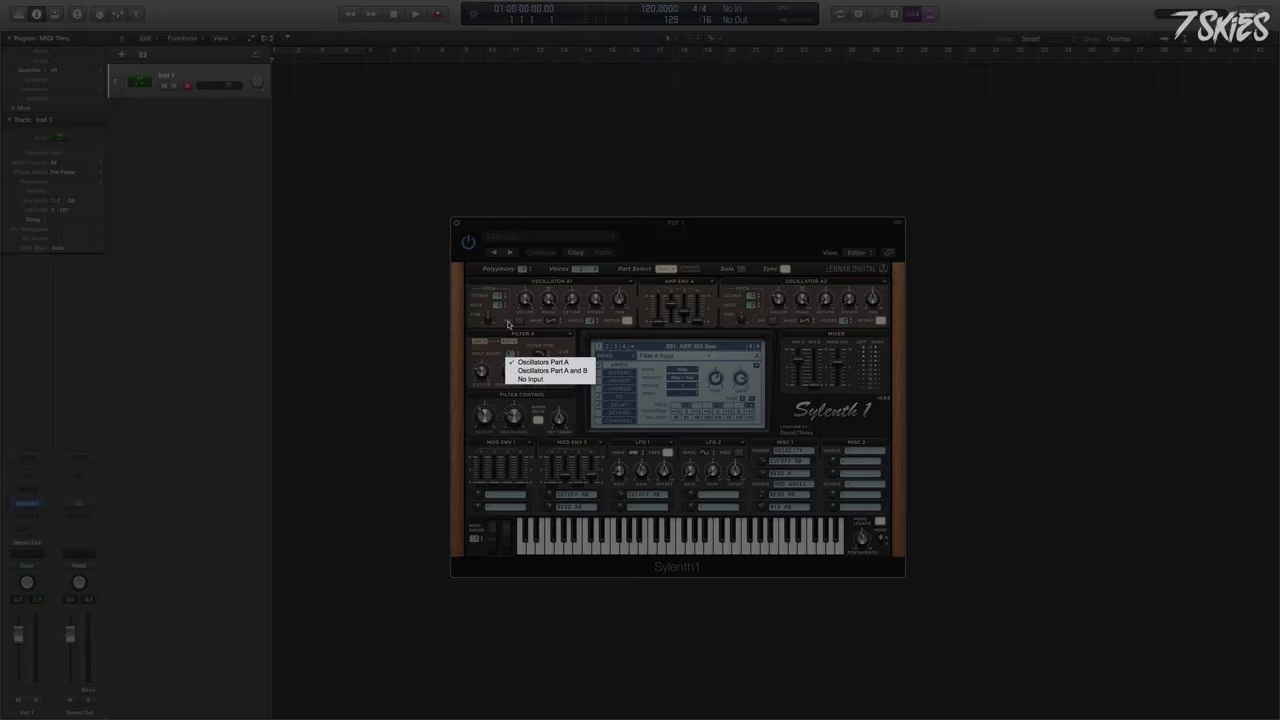
{"action": "left_click", "coordinate": [506, 354]}
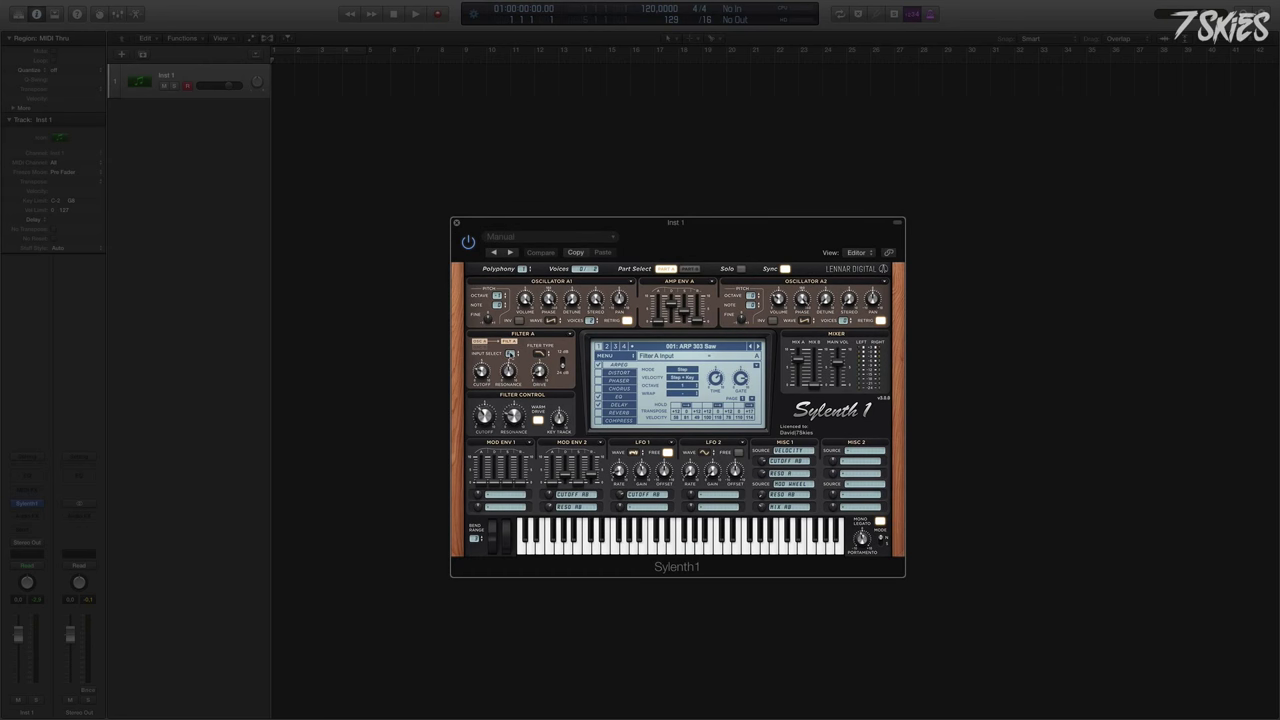
{"action": "left_click", "coordinate": [512, 368]}
Check Filter A's input source list and filter type list, closing both unchanged
{"action": "left_click", "coordinate": [512, 354]}
{"action": "left_click", "coordinate": [521, 357]}
{"action": "left_click", "coordinate": [543, 357]}
{"action": "left_click", "coordinate": [533, 333]}
{"action": "right_click", "coordinate": [630, 281]}
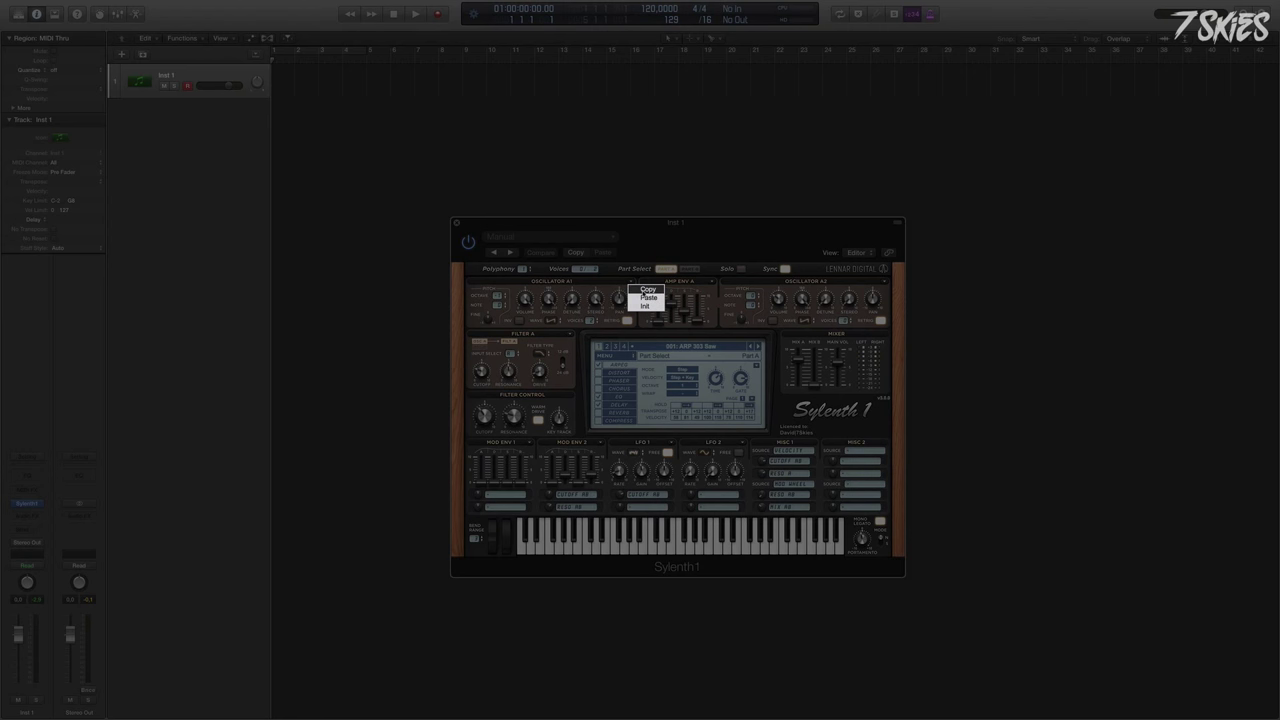
{"action": "left_click", "coordinate": [617, 283]}
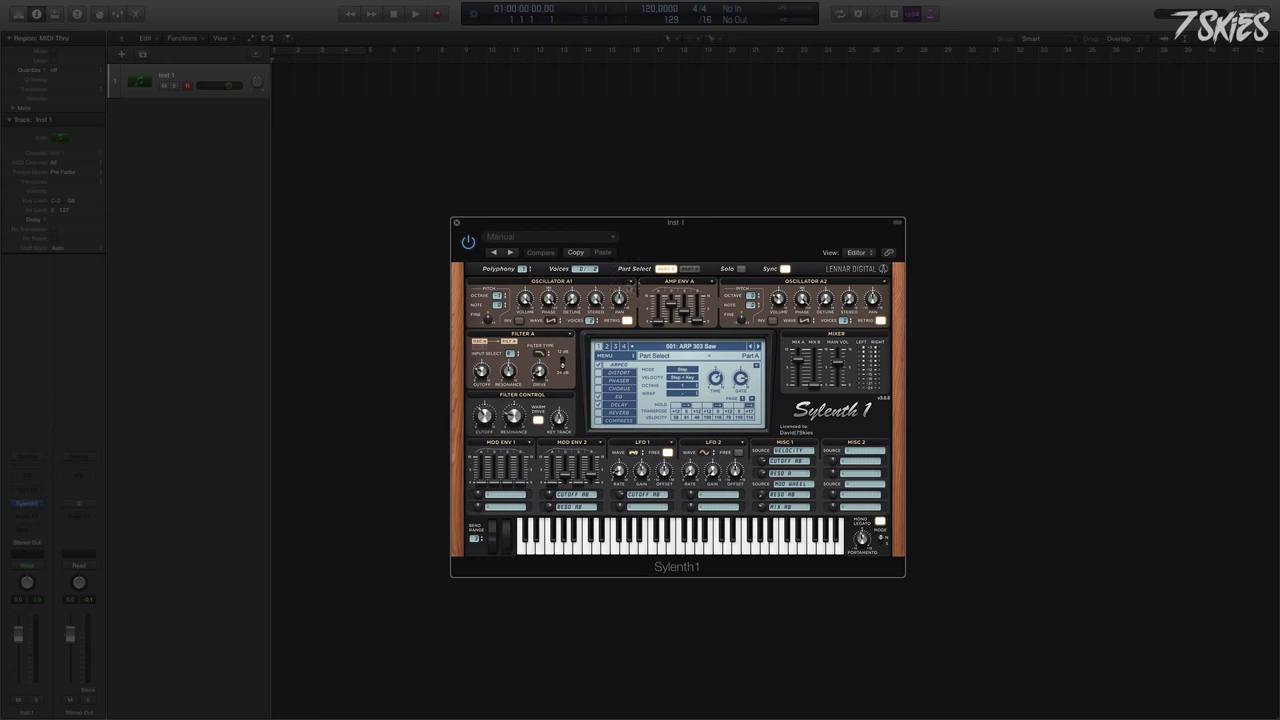
{"action": "left_click", "coordinate": [629, 282]}
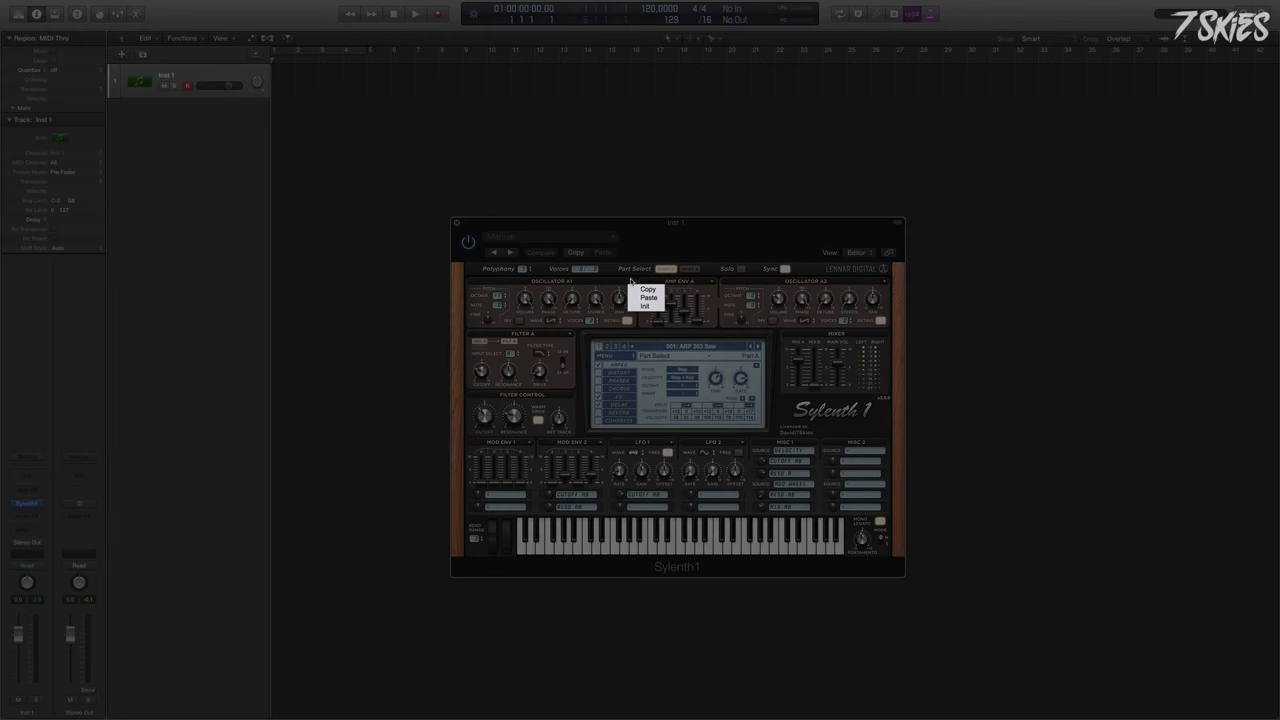
{"action": "left_click", "coordinate": [629, 282]}
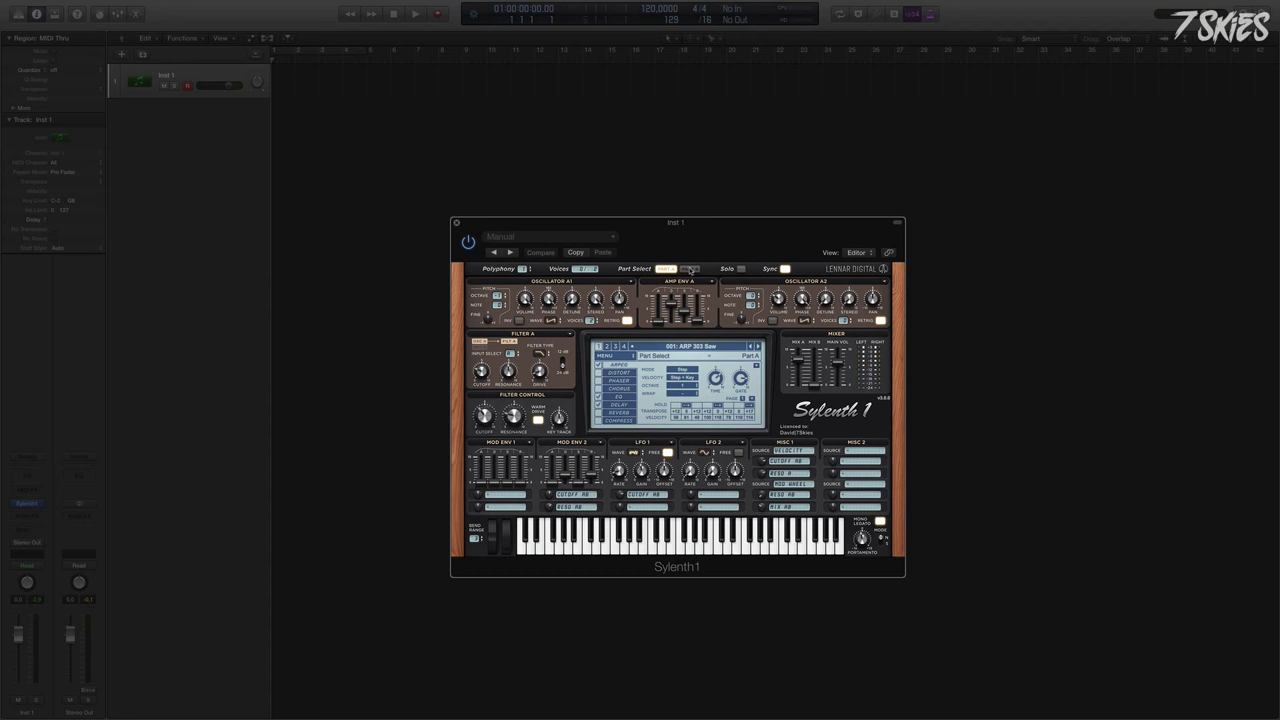
{"action": "left_click", "coordinate": [628, 357]}
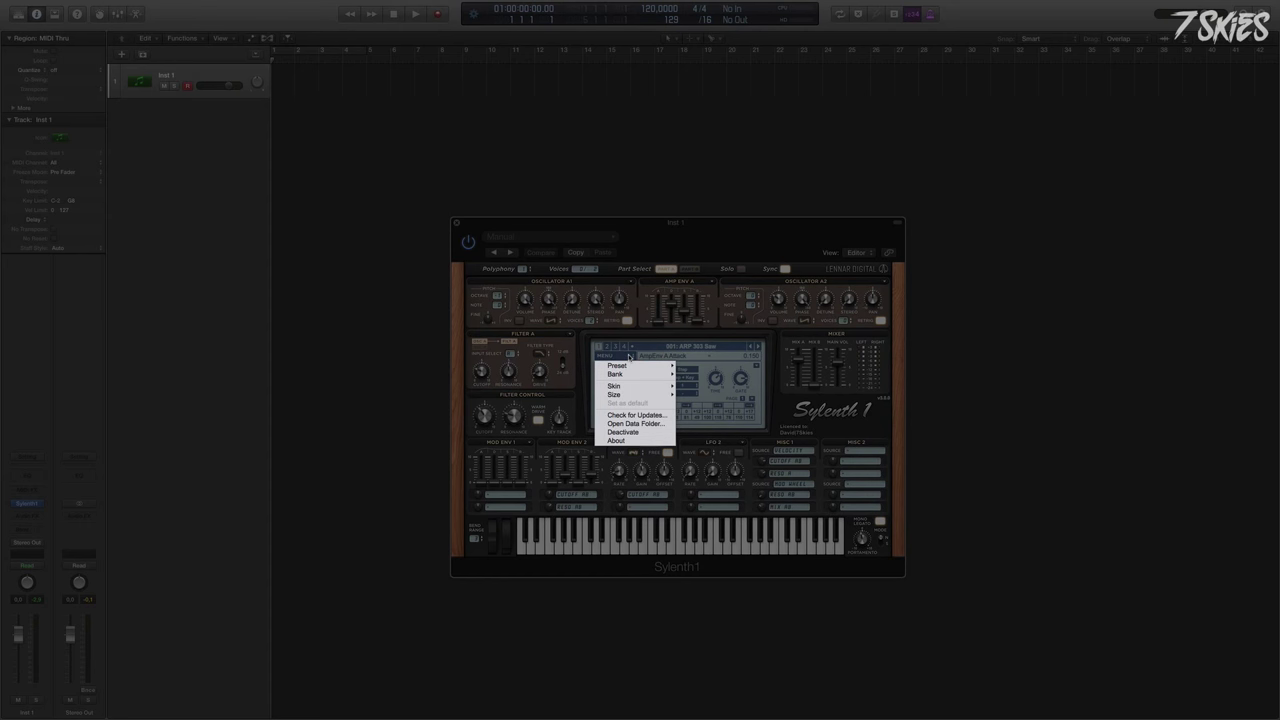
{"action": "mouse_move", "coordinate": [632, 377]}
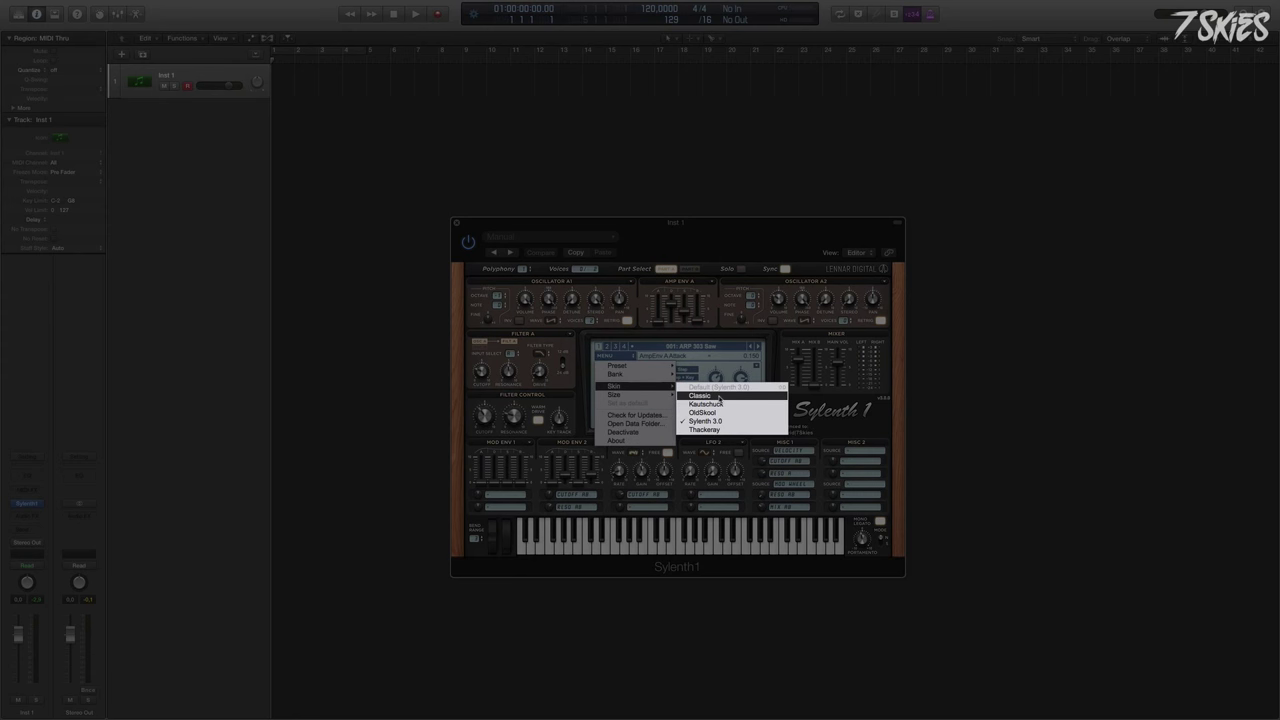
{"action": "left_click", "coordinate": [719, 397]}
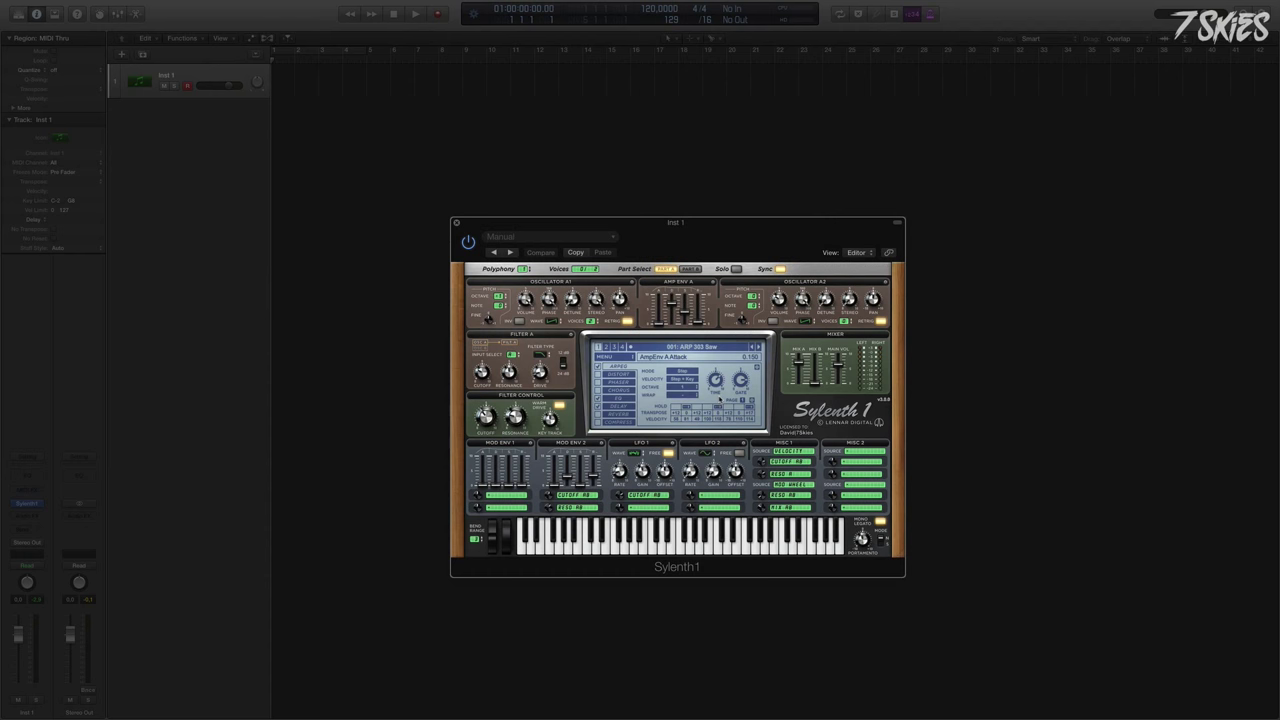
{"action": "left_click", "coordinate": [613, 359]}
{"action": "mouse_move", "coordinate": [655, 389]}
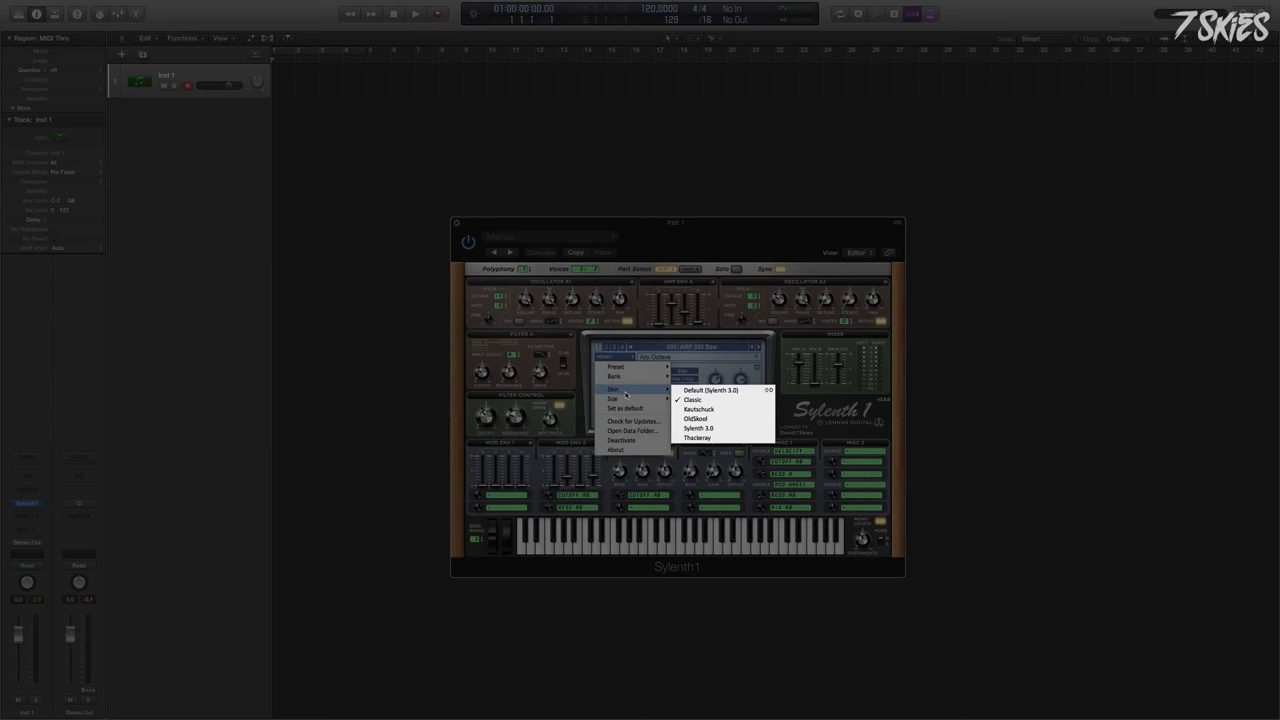
{"action": "left_click", "coordinate": [698, 409]}
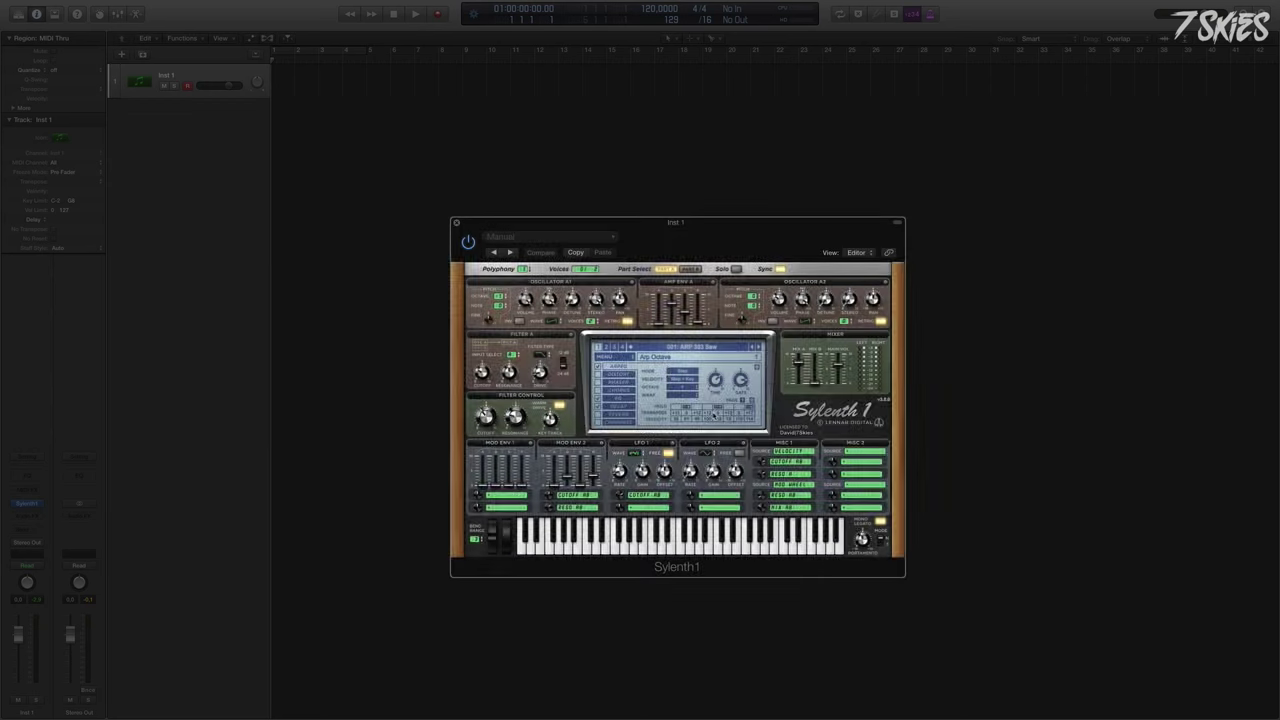
{"action": "left_click", "coordinate": [622, 358]}
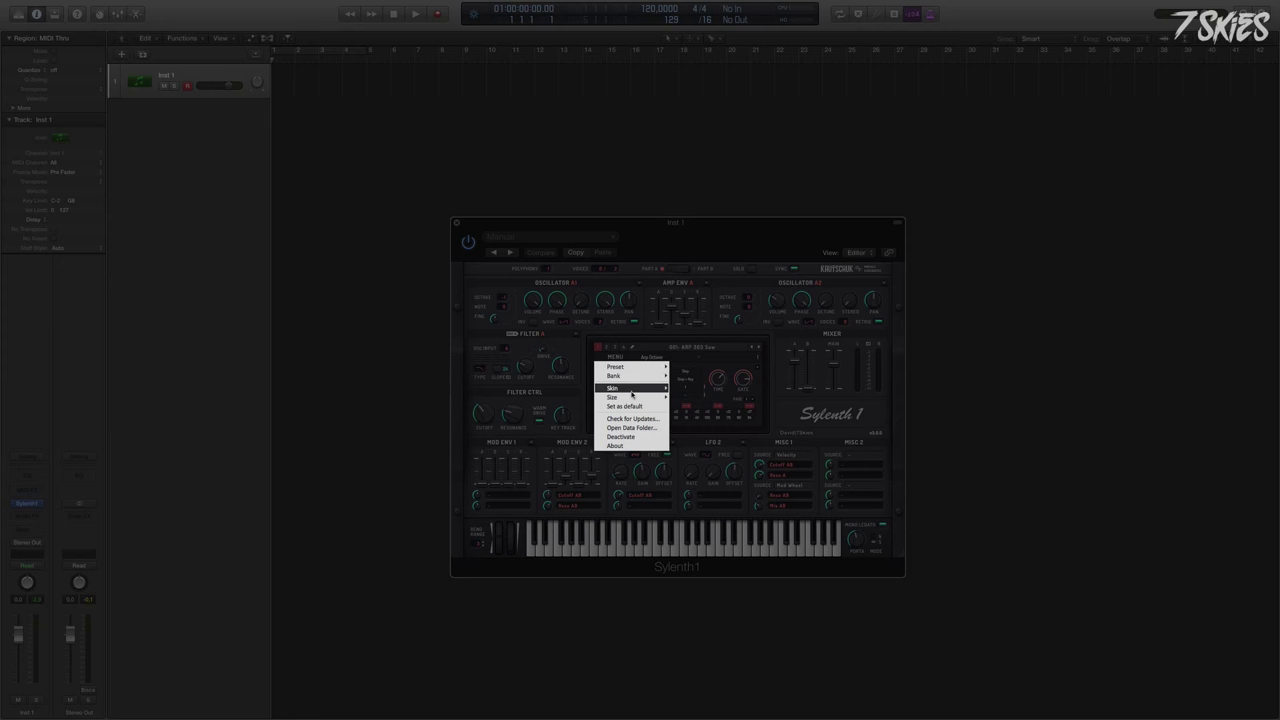
{"action": "mouse_move", "coordinate": [645, 388]}
{"action": "left_click", "coordinate": [697, 412]}
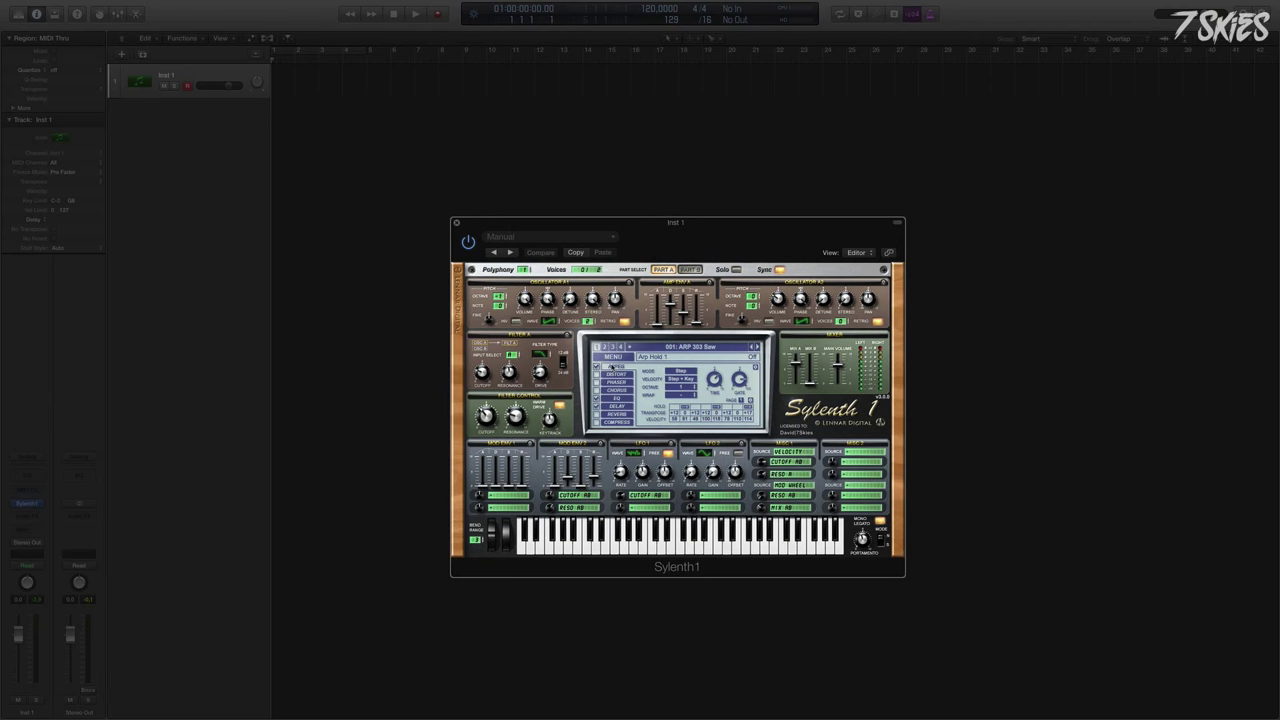
{"action": "left_click", "coordinate": [613, 357]}
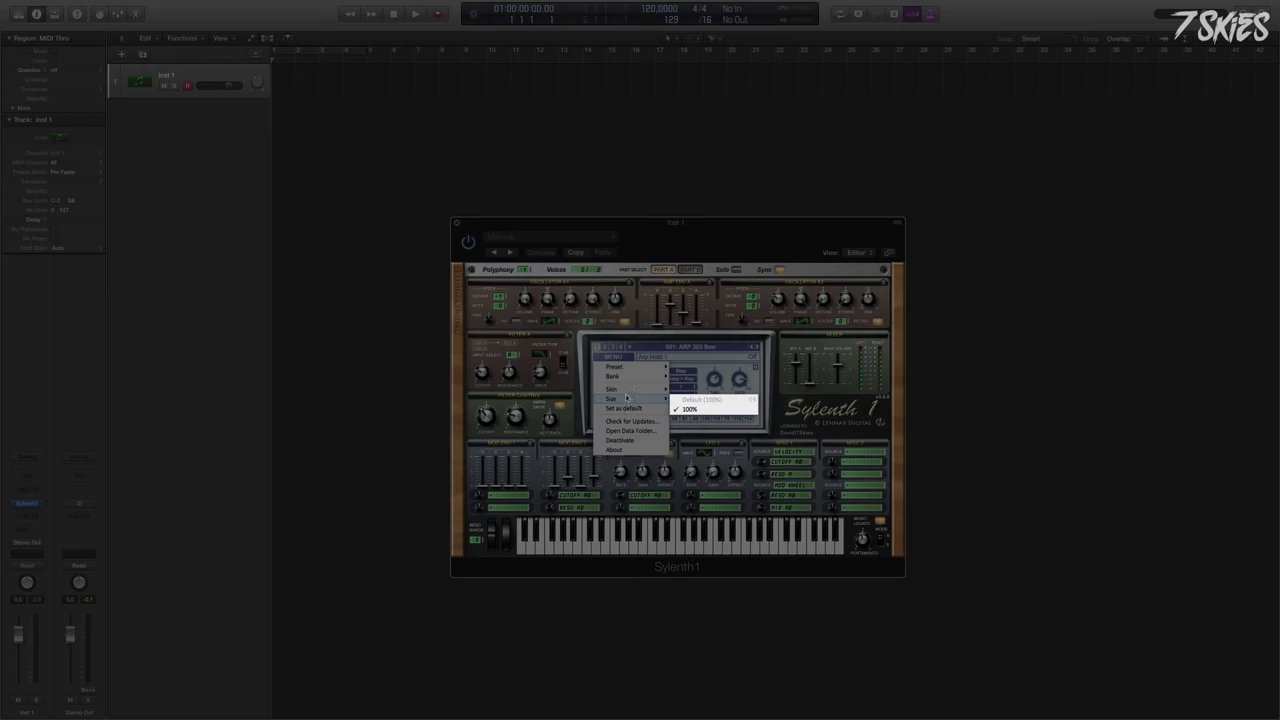
{"action": "mouse_move", "coordinate": [640, 389]}
{"action": "left_click", "coordinate": [729, 428]}
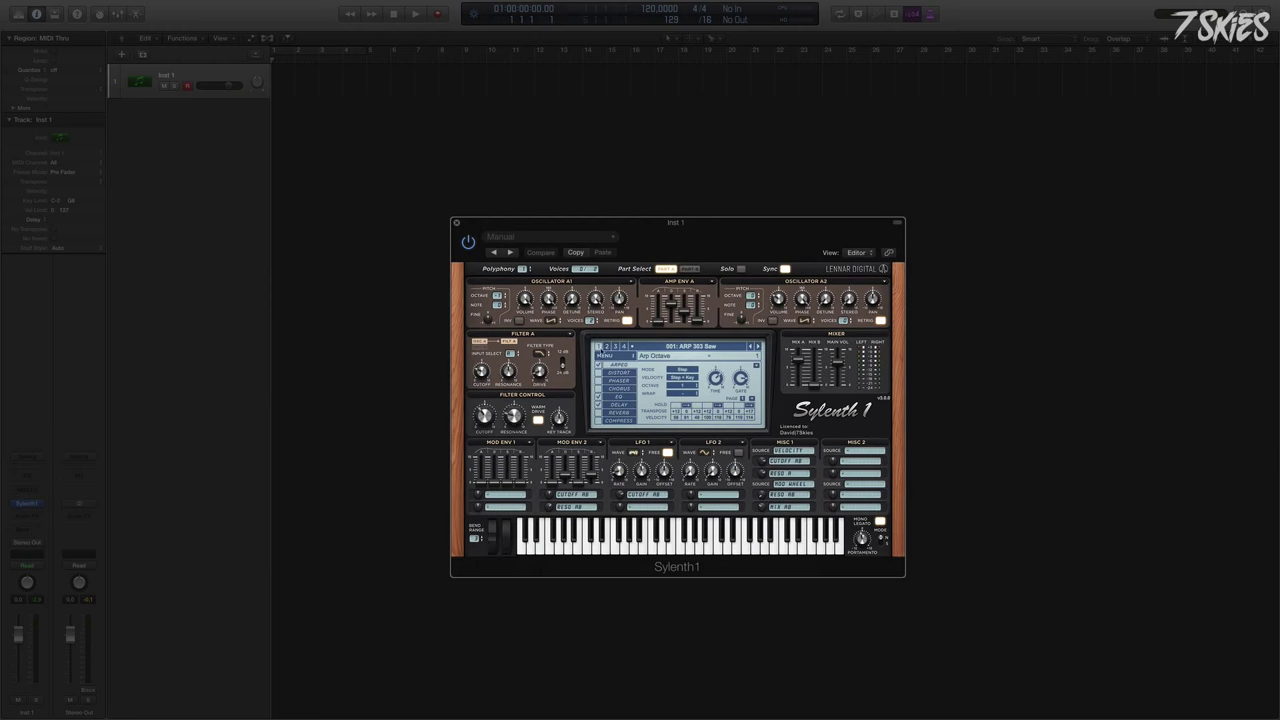
{"action": "left_click", "coordinate": [605, 356]}
{"action": "mouse_move", "coordinate": [630, 387]}
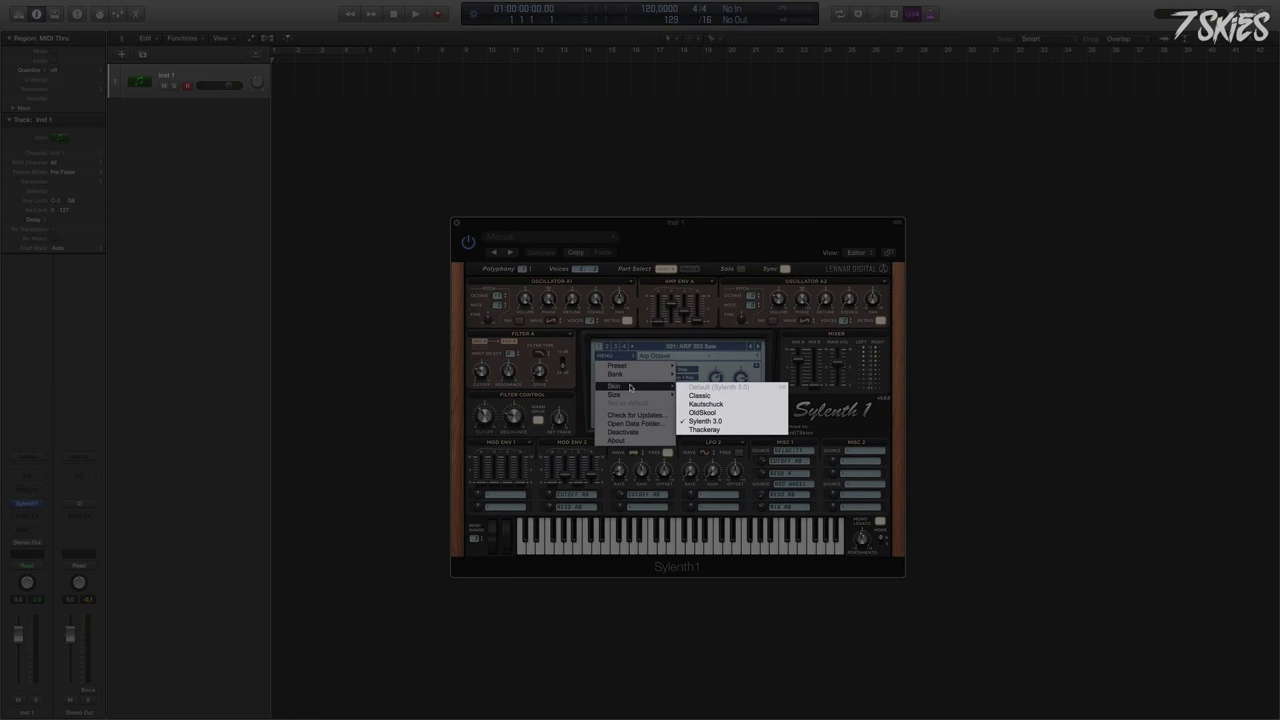
{"action": "left_click", "coordinate": [706, 430]}
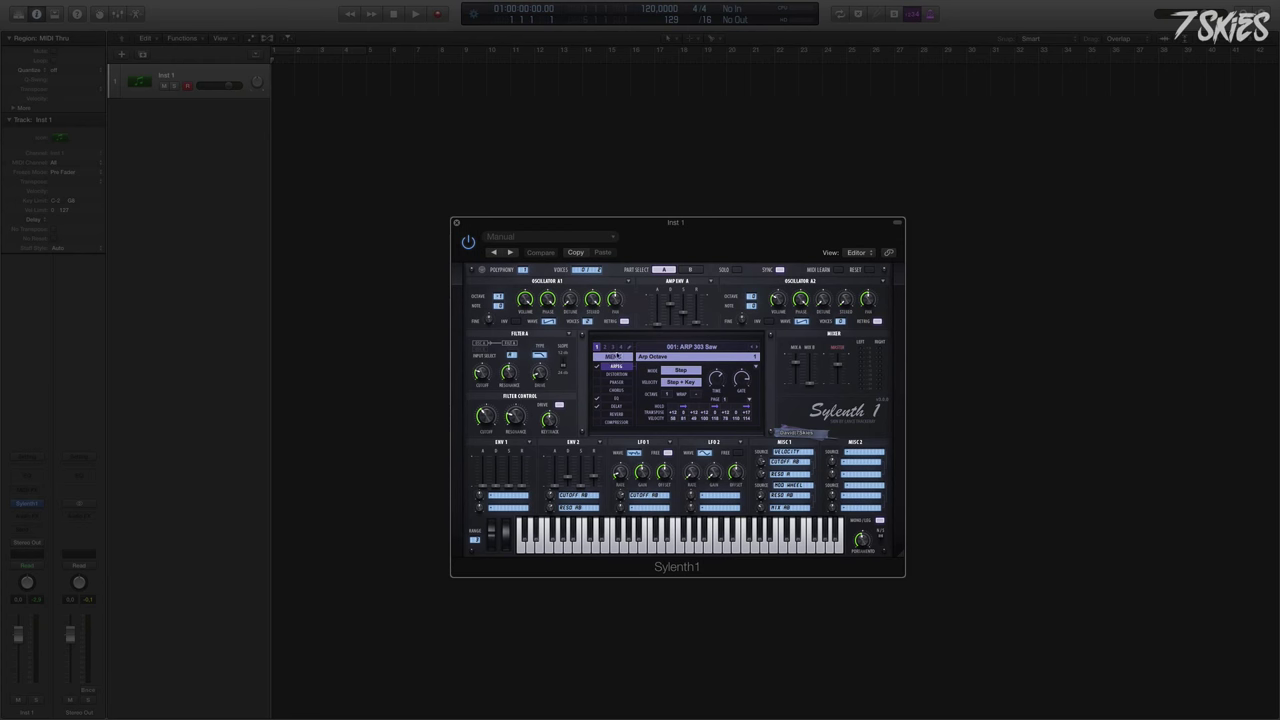
Look over the plugin menu's Size options without changing anything
{"action": "left_click", "coordinate": [617, 357]}
{"action": "mouse_move", "coordinate": [643, 403]}
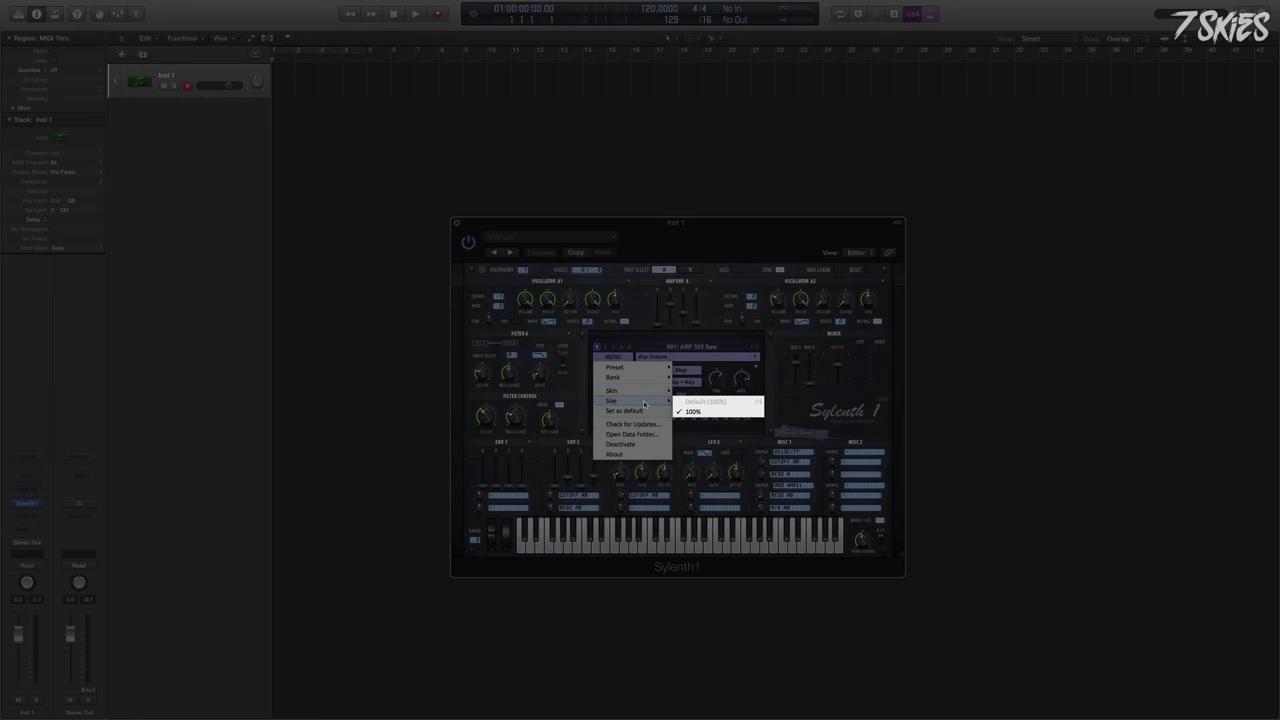
{"action": "left_click", "coordinate": [760, 262]}
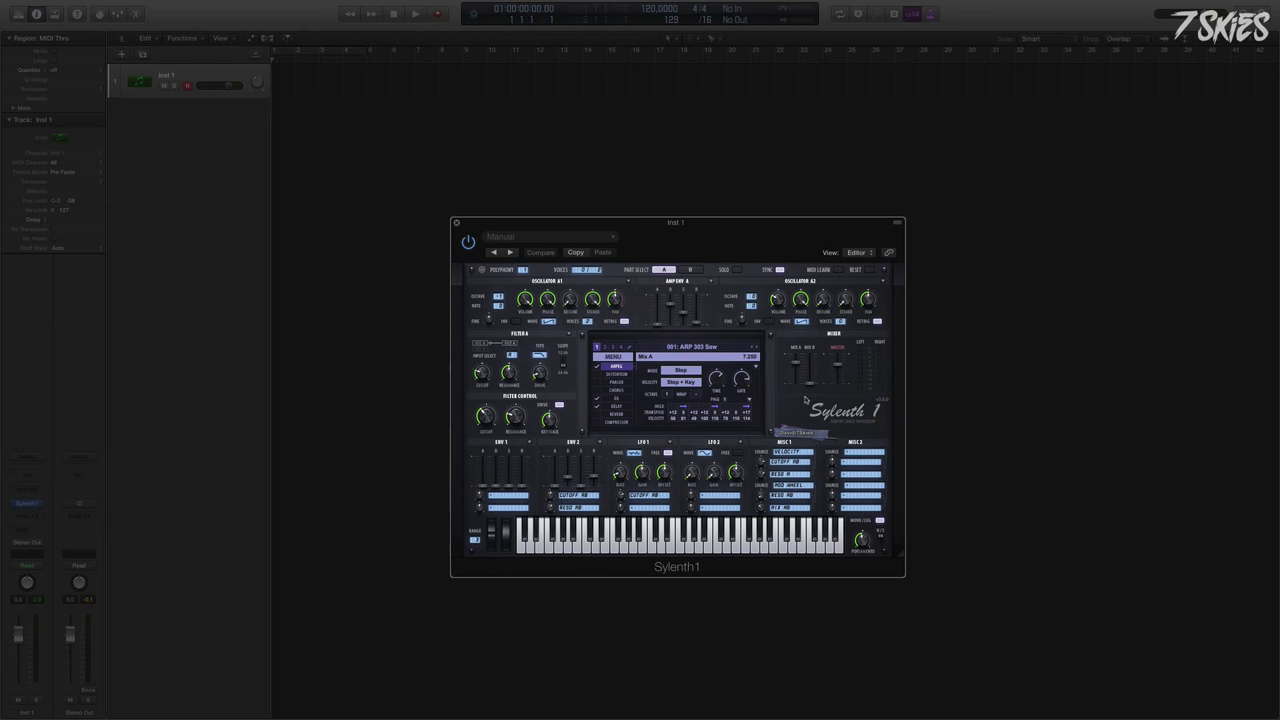
Change the skin from Thackeray to Sylenth 3.0 via MENU > Skin
{"action": "left_click", "coordinate": [620, 357]}
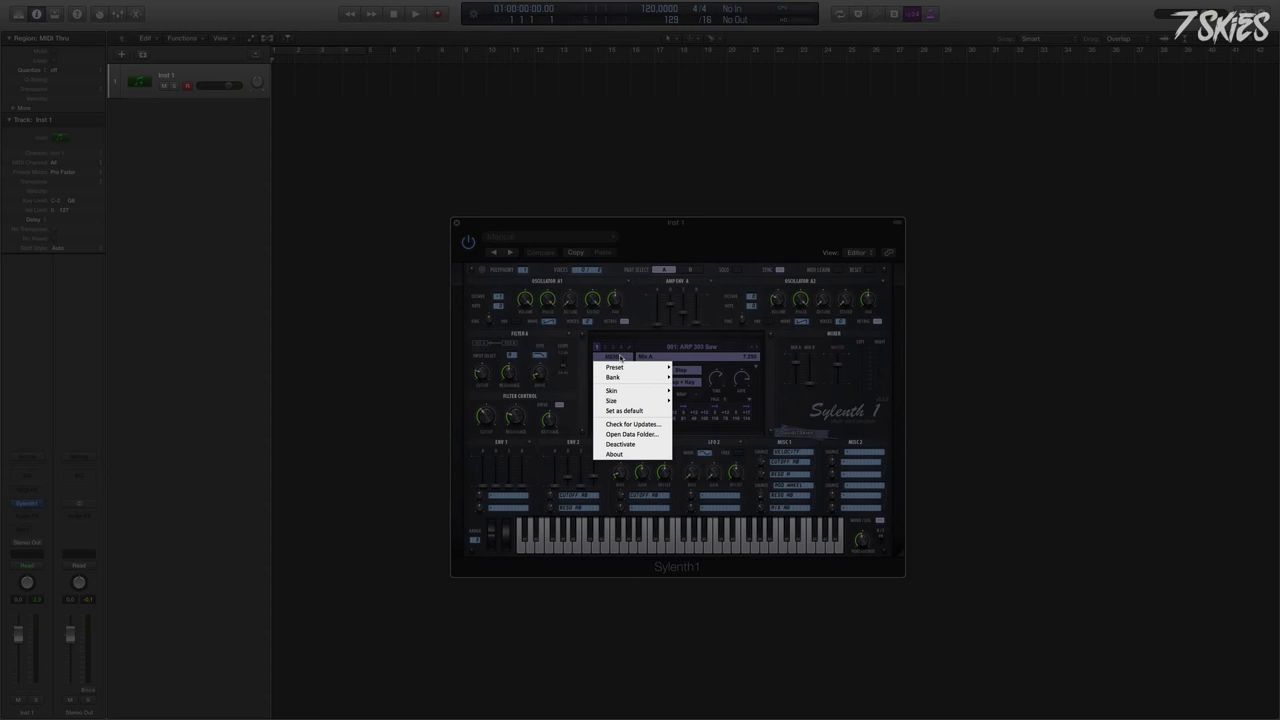
{"action": "mouse_move", "coordinate": [627, 391]}
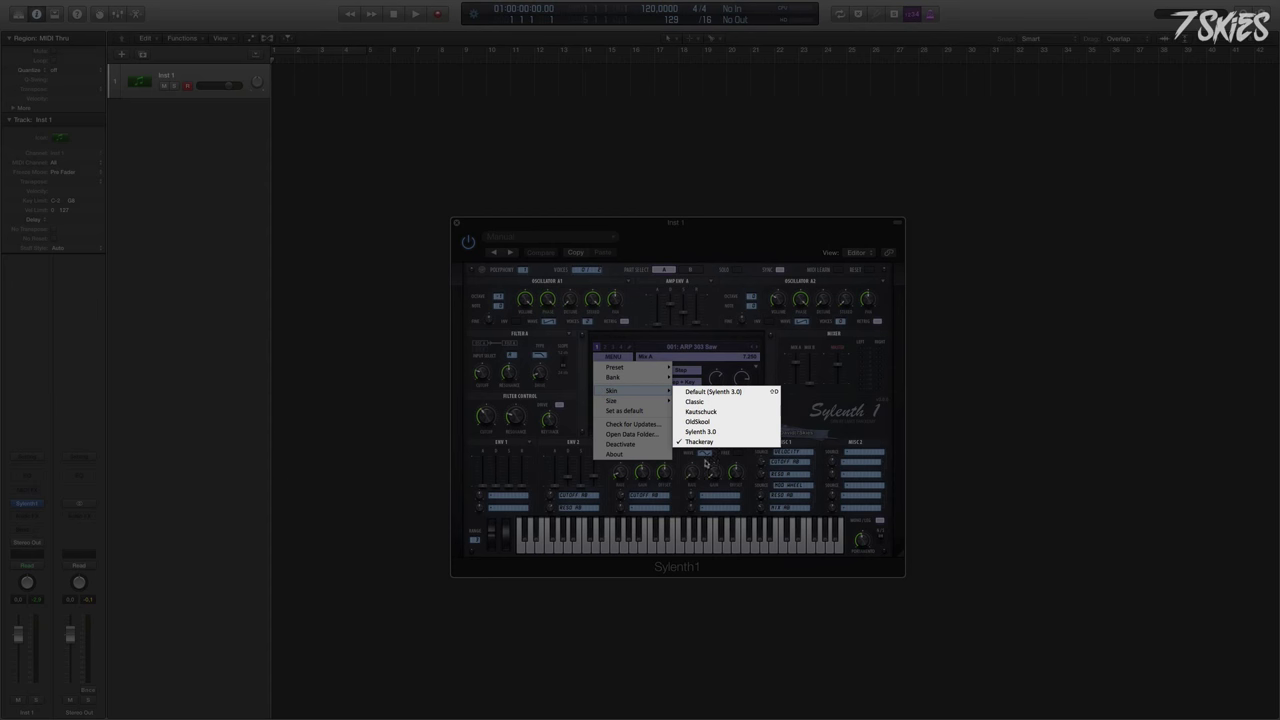
{"action": "left_click", "coordinate": [712, 431]}
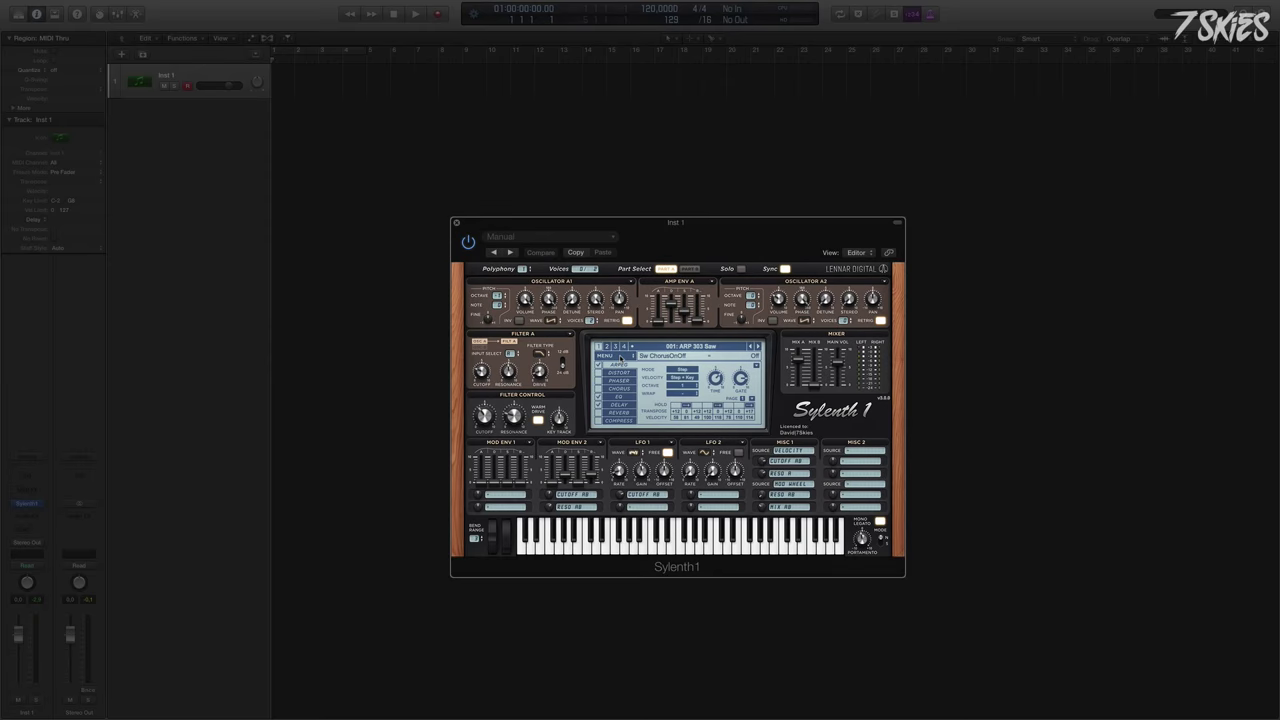
{"action": "left_click", "coordinate": [620, 357]}
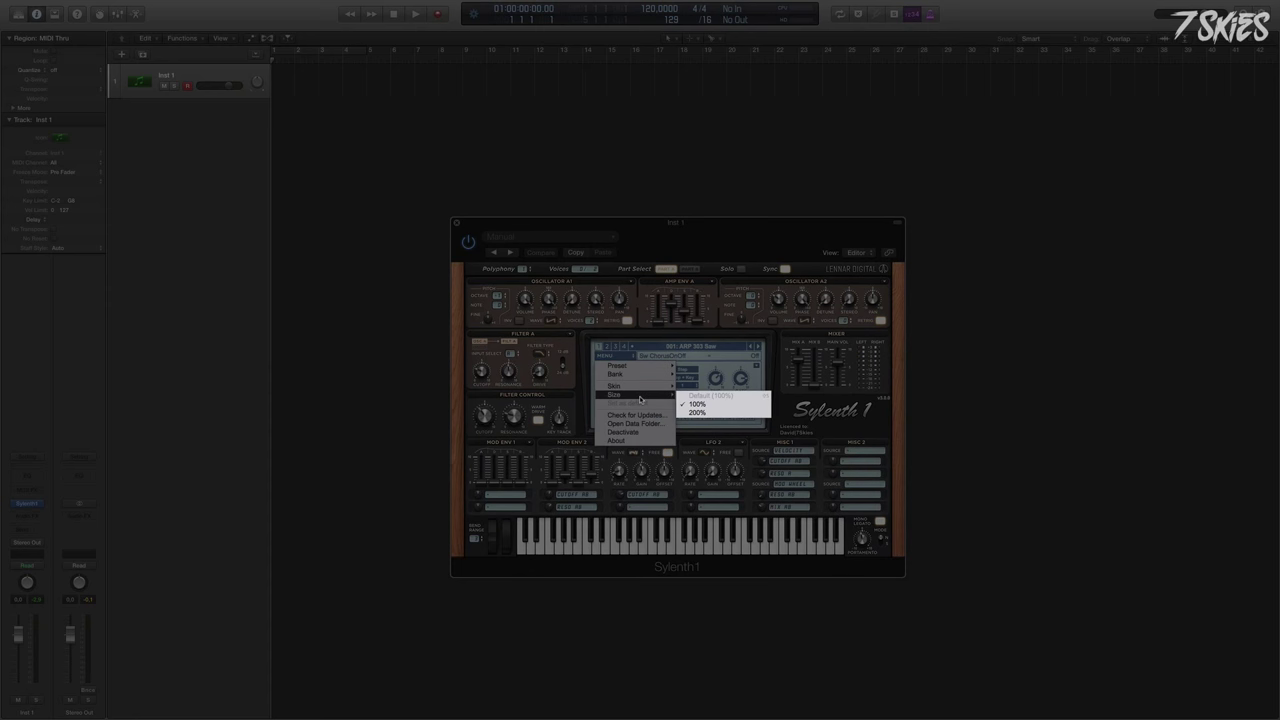
Choose 200% under MENU > Size to double the interface size
{"action": "left_click", "coordinate": [700, 404]}
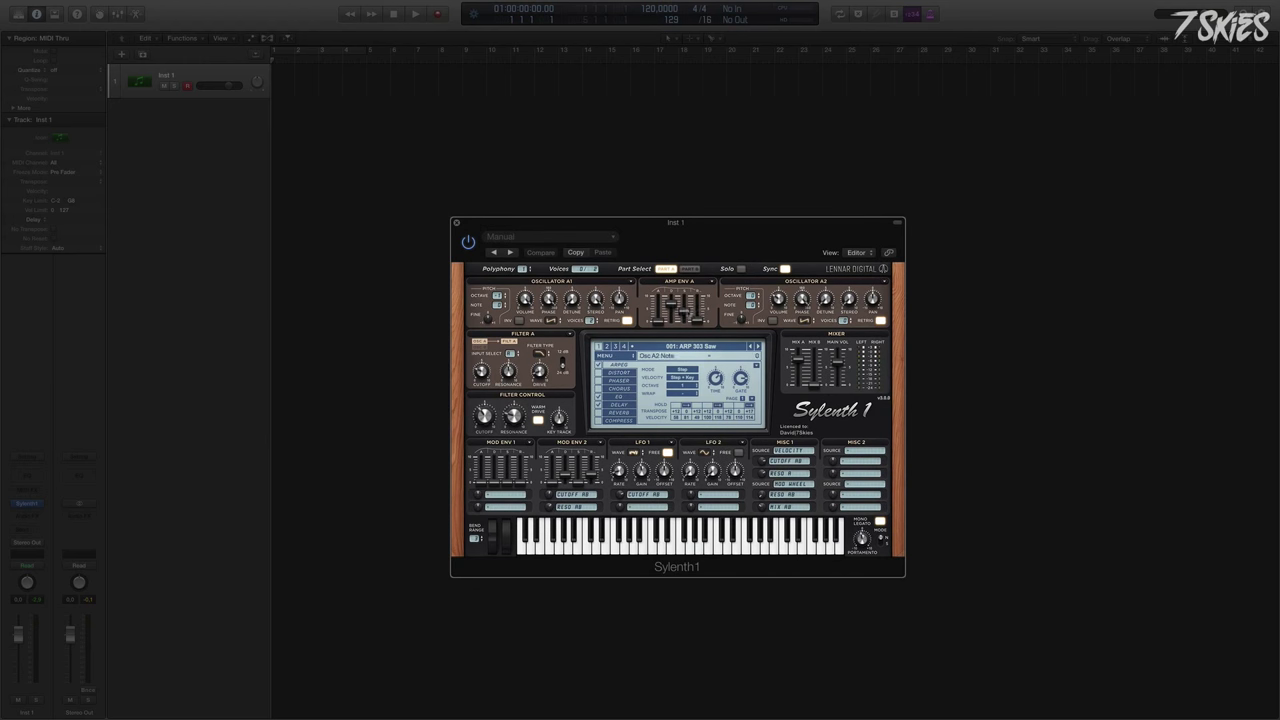
{"action": "left_click", "coordinate": [612, 358]}
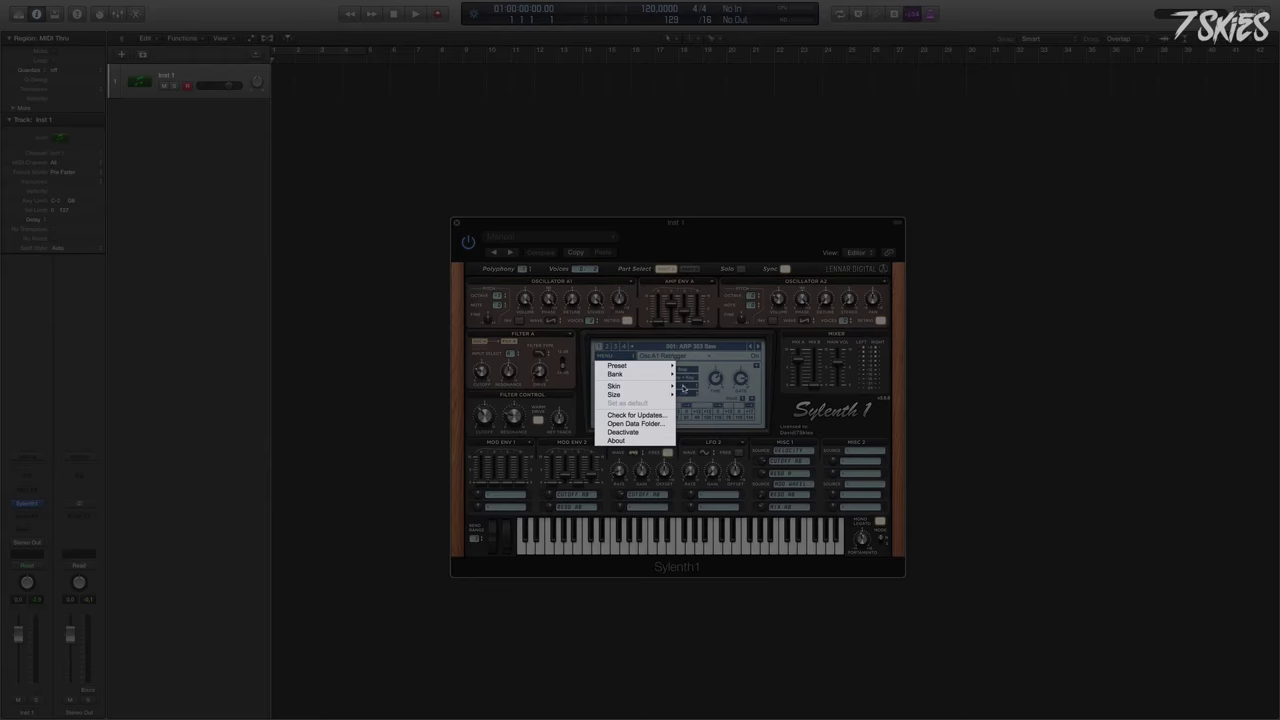
{"action": "mouse_move", "coordinate": [670, 395]}
{"action": "left_click", "coordinate": [698, 414]}
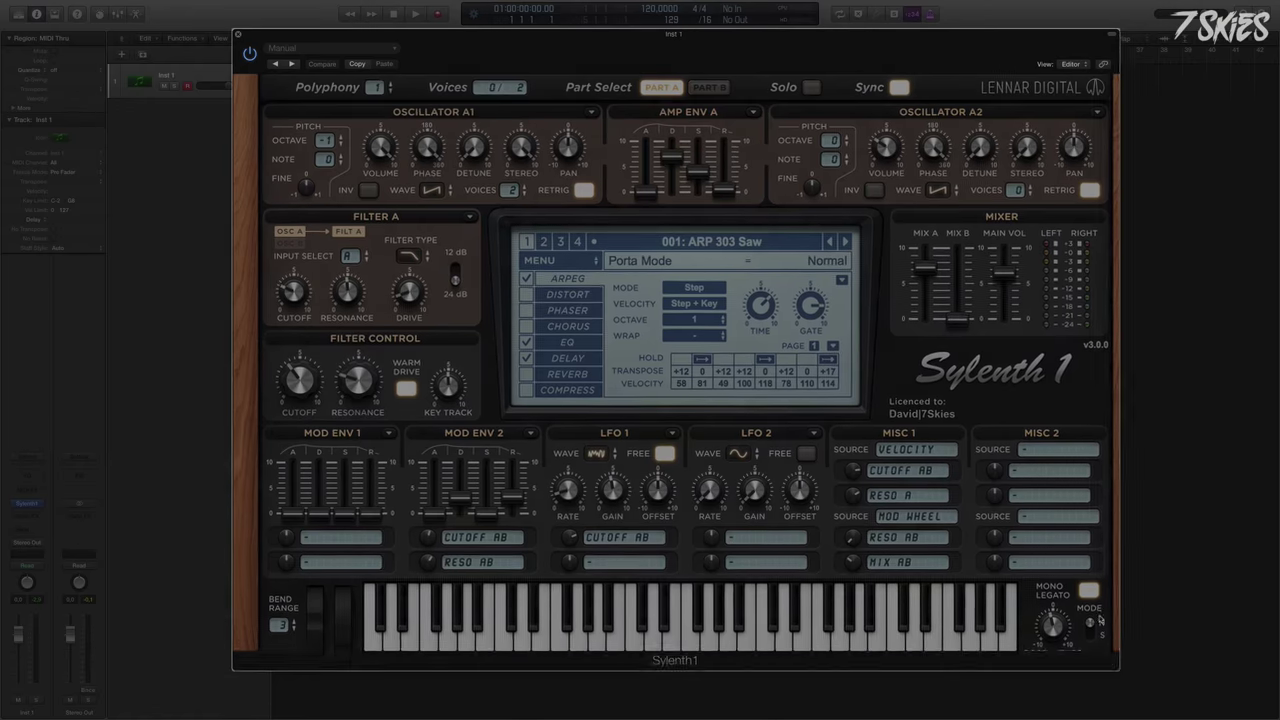
Drag the window corner to shrink the plugin small, then enlarge it and move it up-left
{"action": "left_click_drag", "start_coordinate": [1135, 658], "coordinate": [695, 393]}
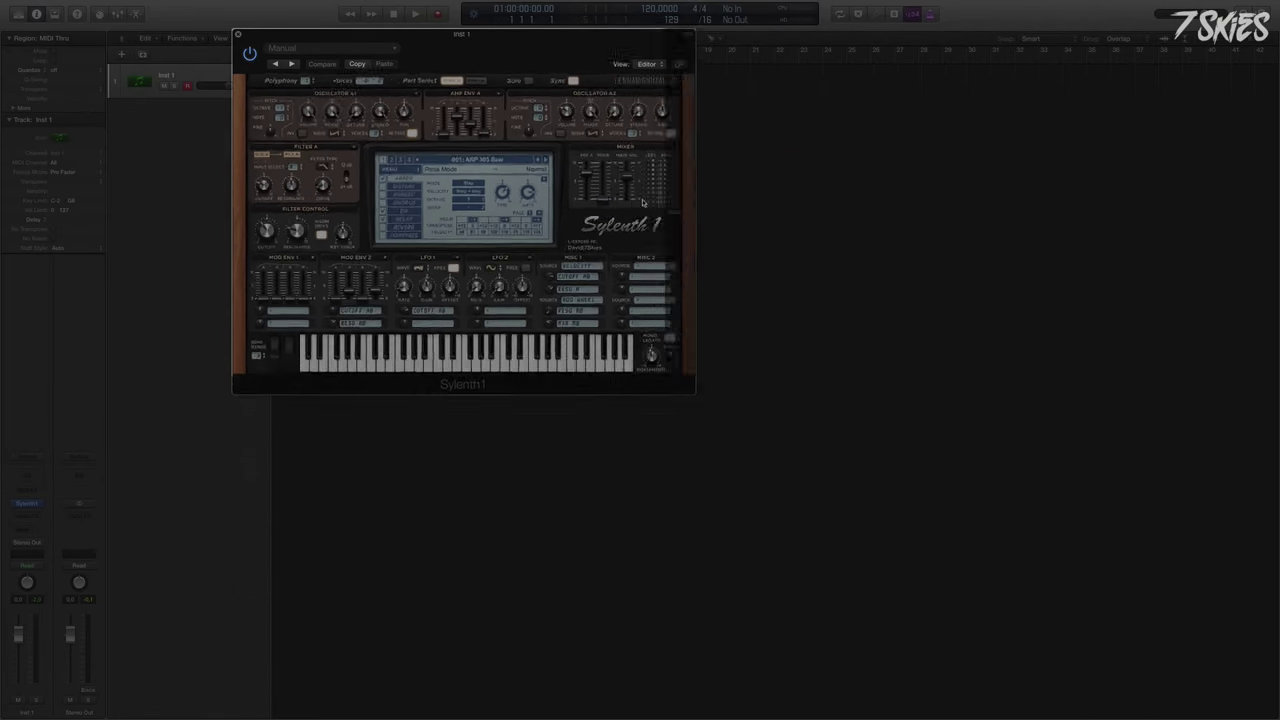
{"action": "left_click_drag", "start_coordinate": [643, 203], "coordinate": [487, 72]}
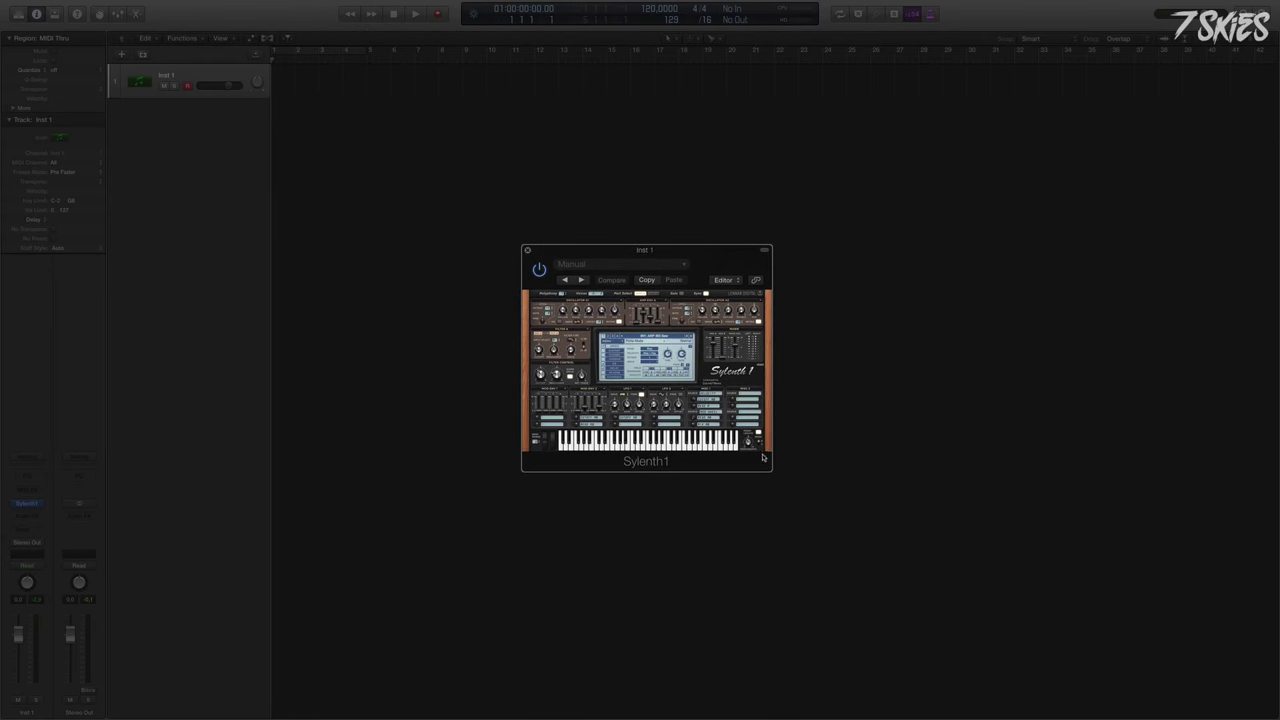
{"action": "left_click_drag", "start_coordinate": [764, 457], "coordinate": [1134, 708]}
{"action": "left_click_drag", "start_coordinate": [874, 272], "coordinate": [707, 188]}
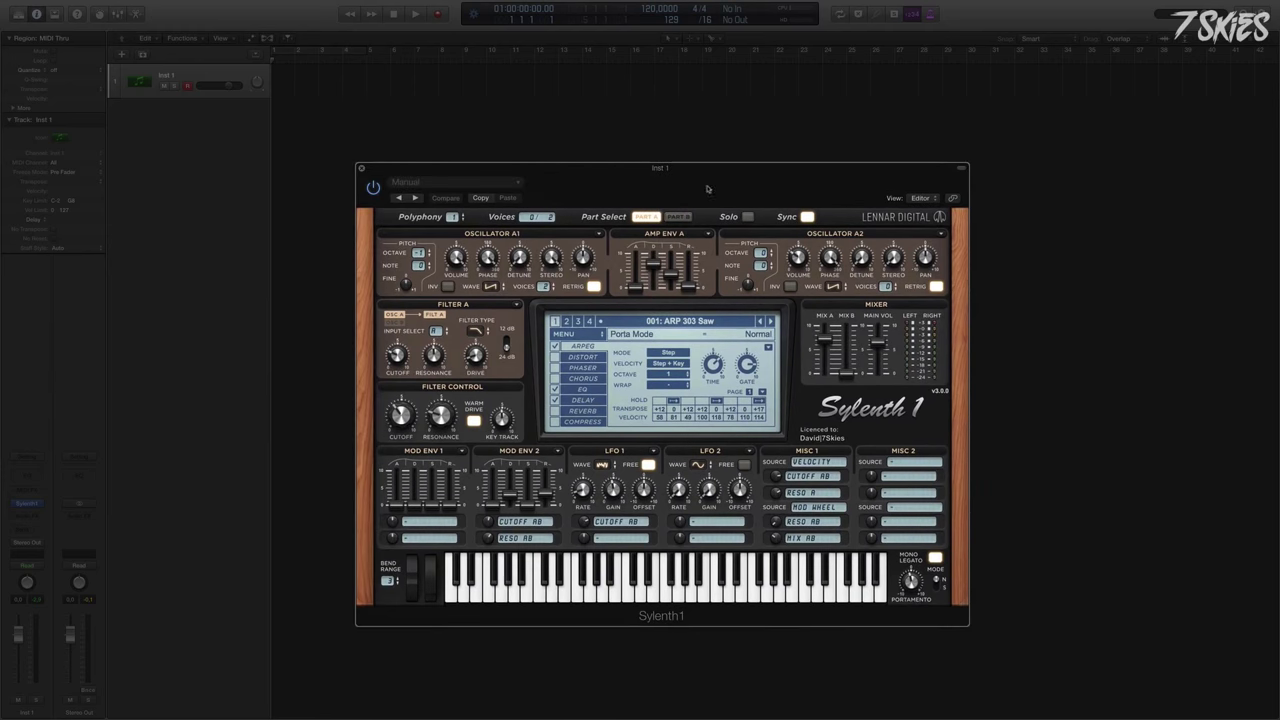
{"action": "left_click", "coordinate": [565, 334]}
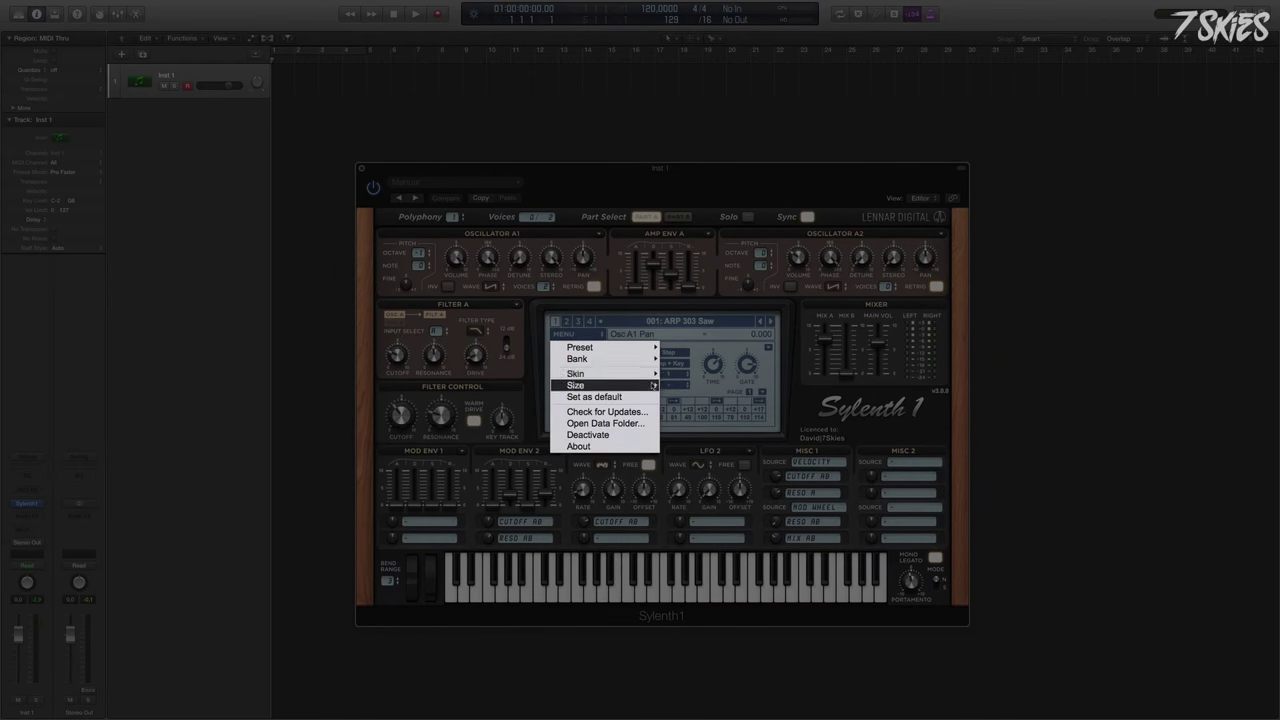
Pick 100% from the Size submenu to restore normal interface size
{"action": "left_click", "coordinate": [690, 388]}
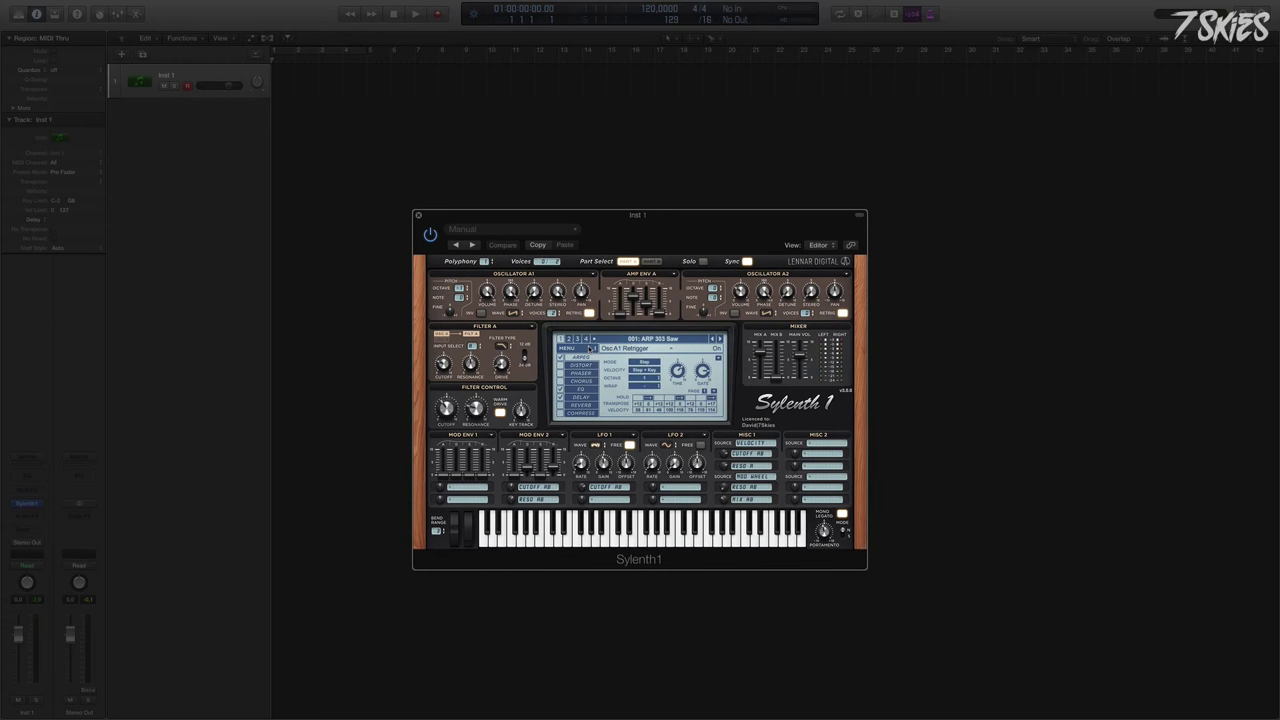
{"action": "left_click", "coordinate": [591, 348]}
{"action": "key", "text": "Escape"}
{"action": "left_click", "coordinate": [591, 348]}
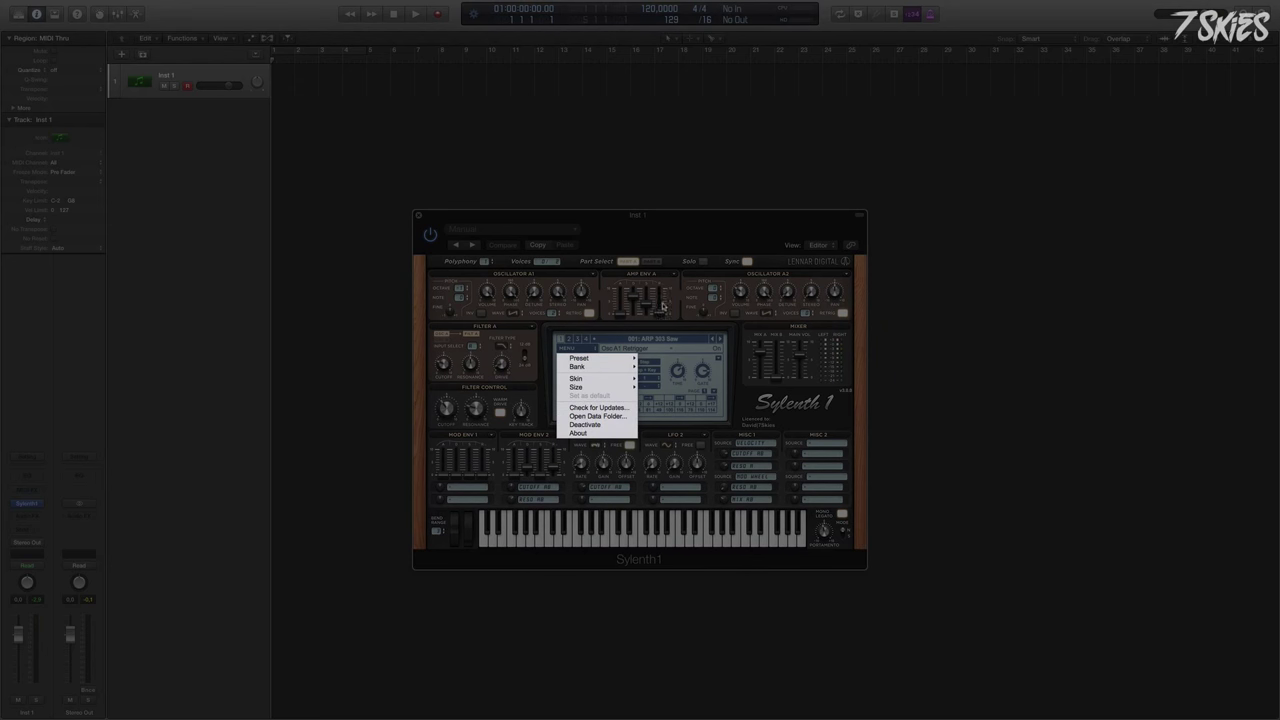
{"action": "left_click", "coordinate": [701, 245]}
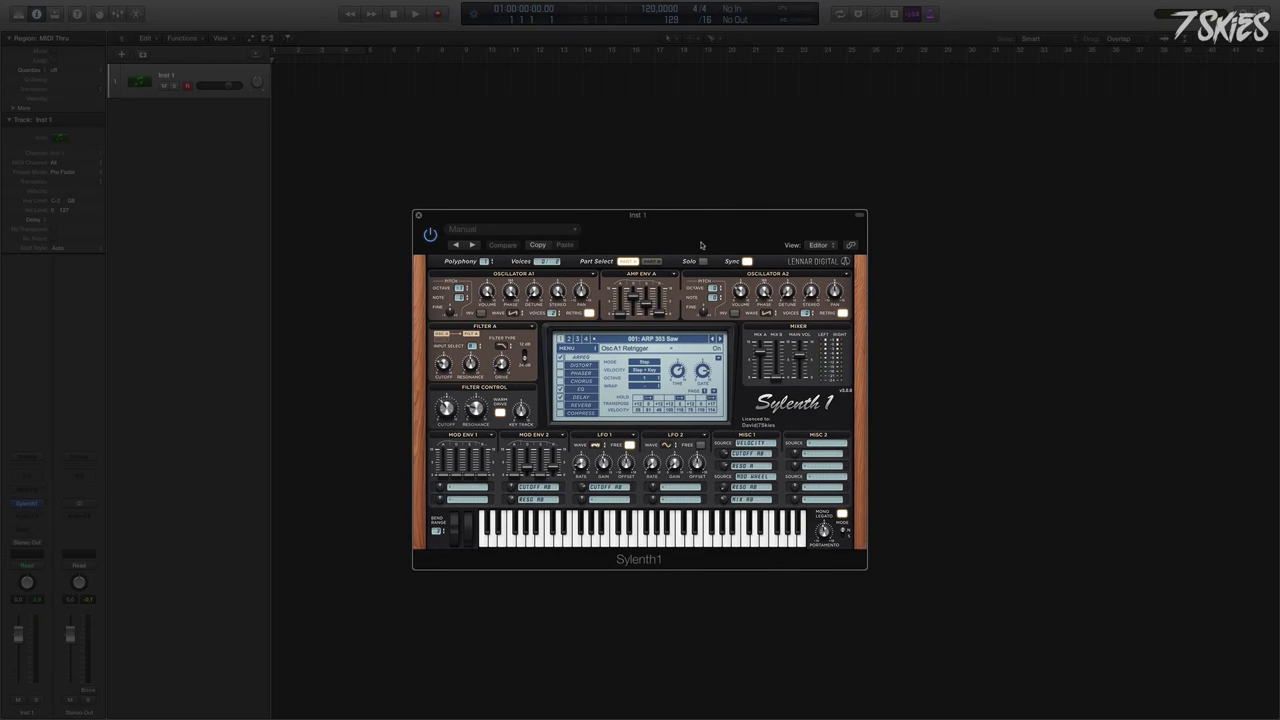